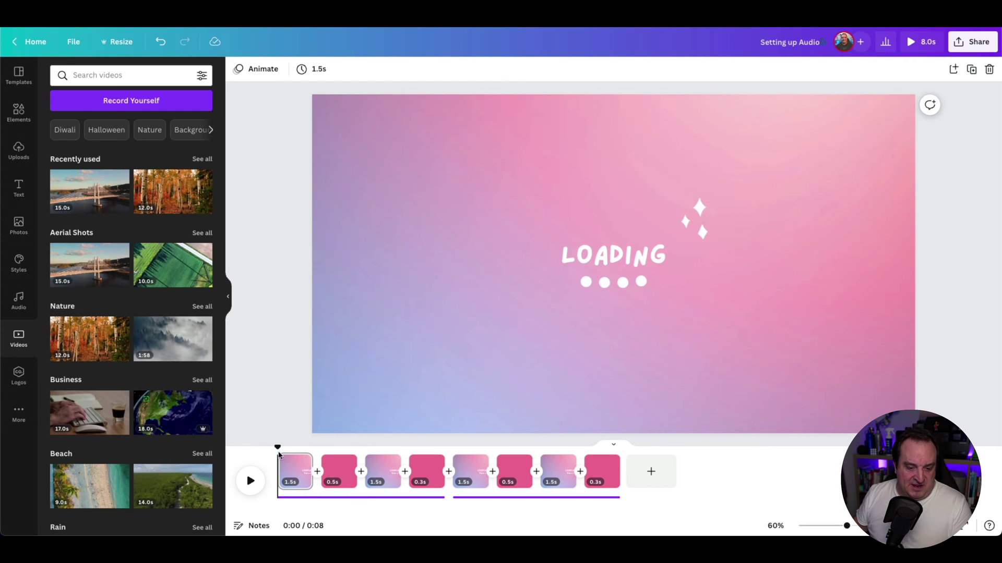
Step: Select the first audio clip, reset the playhead to the start, and play the video with sound
left_click(327, 499)
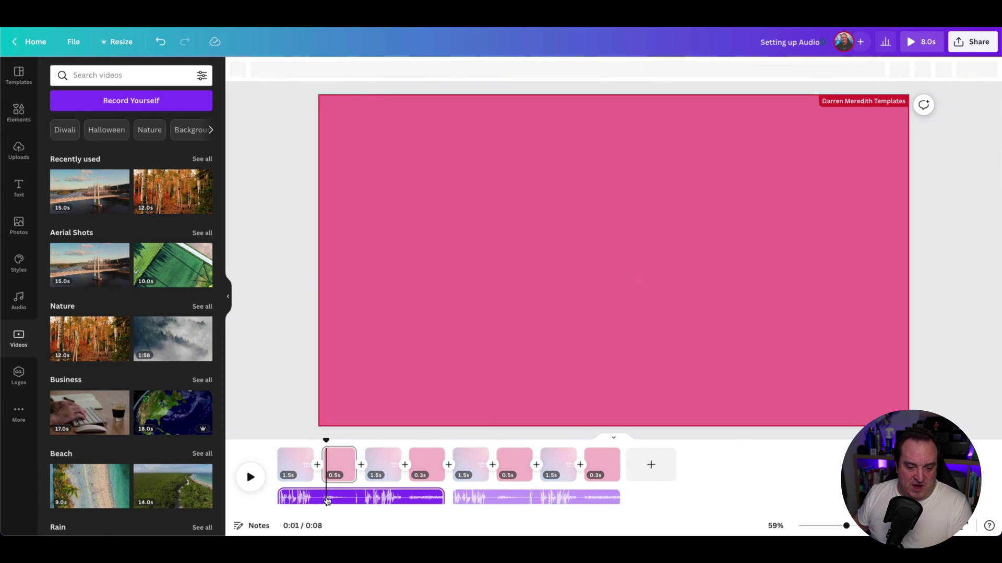
left_click(277, 434)
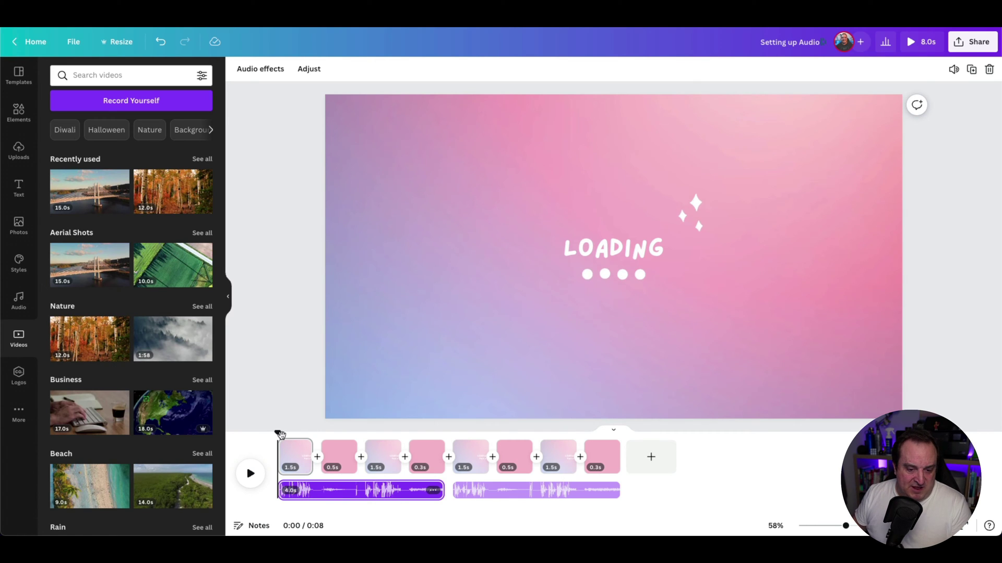
left_click(250, 473)
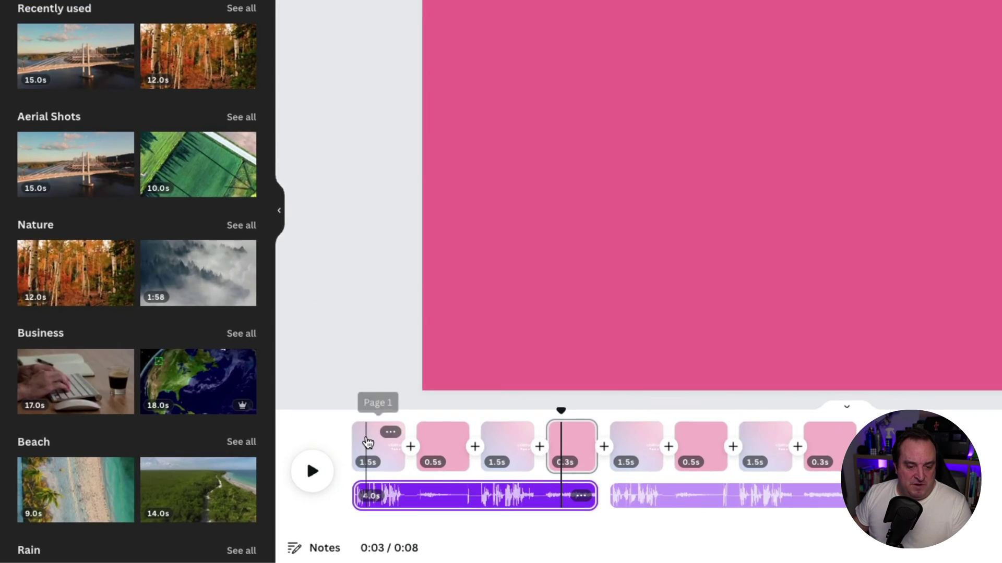
left_click(305, 457)
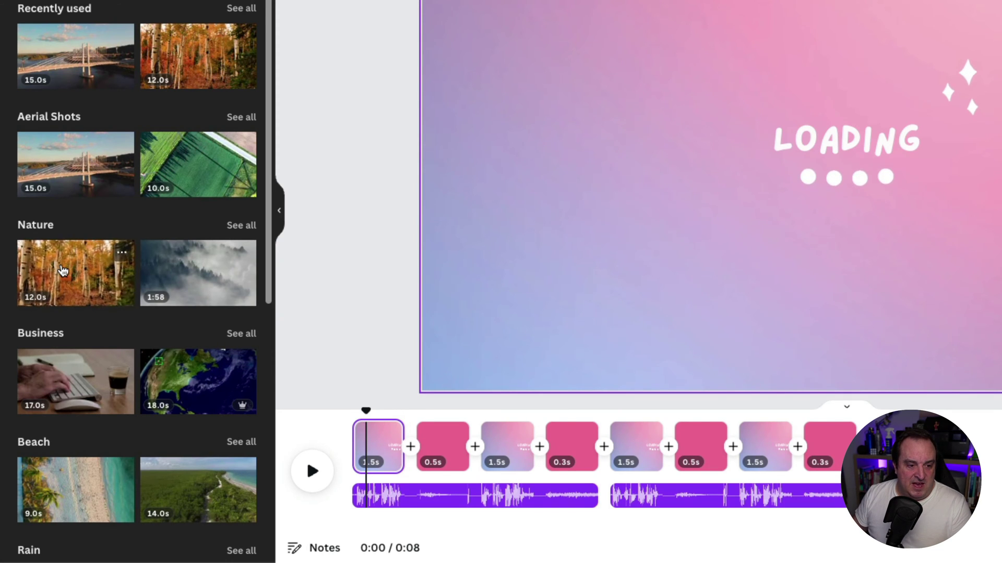
left_click_drag(107, 277, 451, 216)
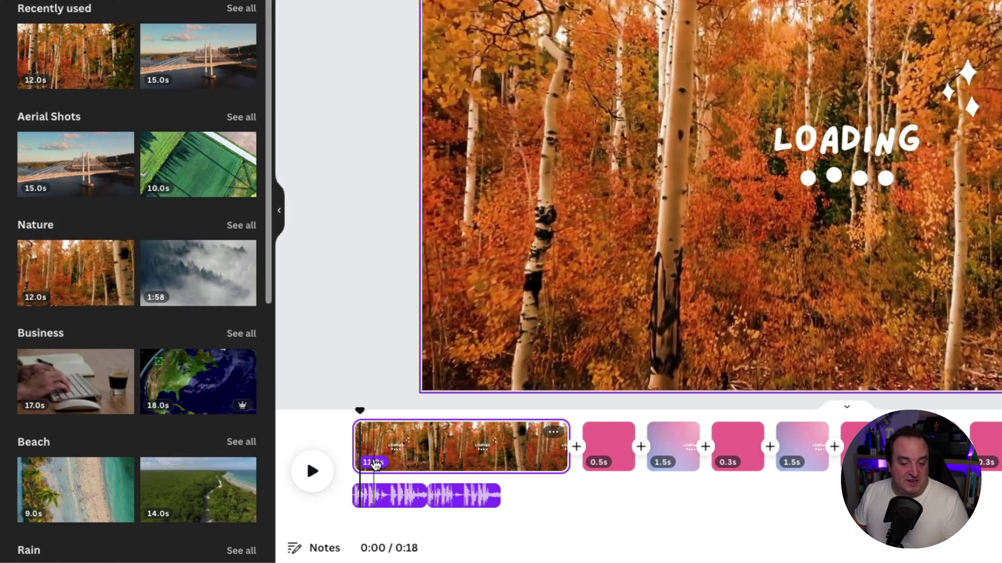
key("ctrl+z")
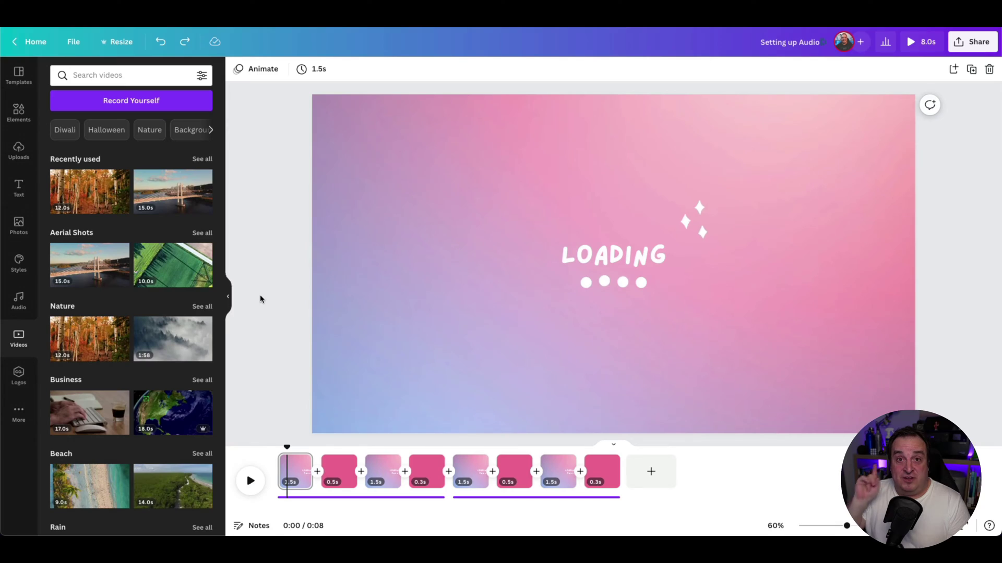
Step: Fully lock the first page with the lock icon's second state
left_click(296, 475)
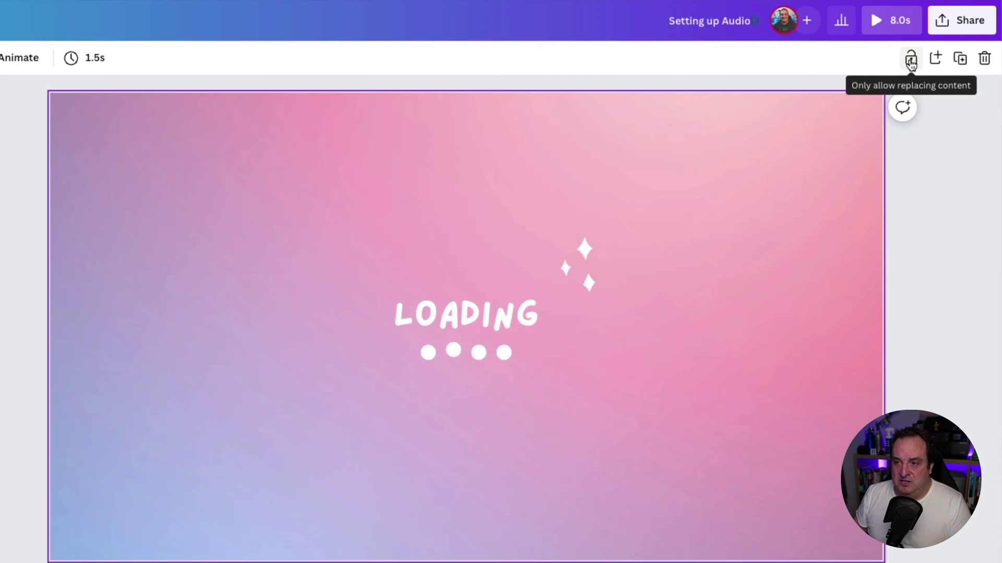
left_click(910, 59)
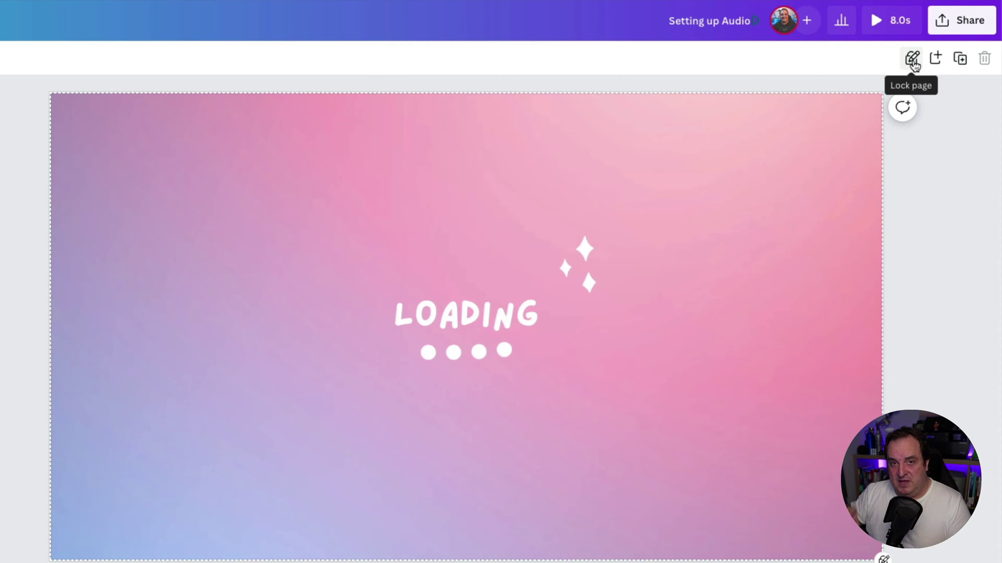
left_click(913, 60)
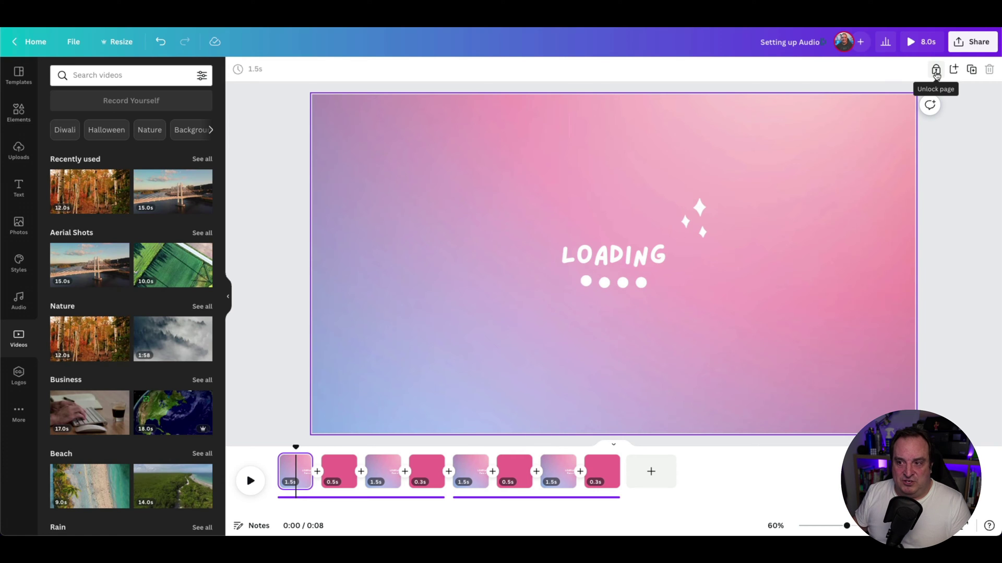
Step: Test the lock by dropping the birch-forest clip on the page and clicking the LOADING text
left_click_drag(89, 191, 243, 180)
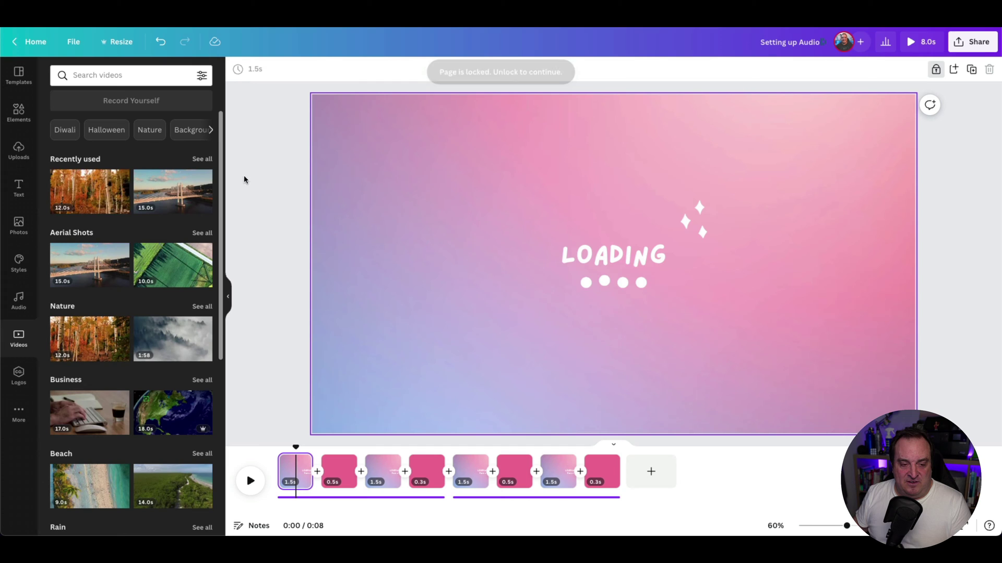
left_click(619, 243)
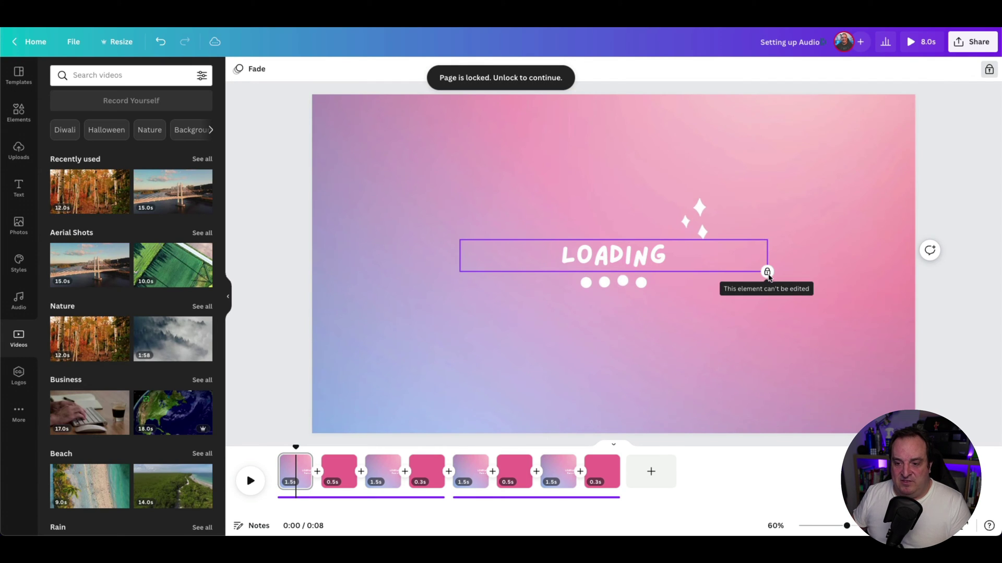
left_click(762, 202)
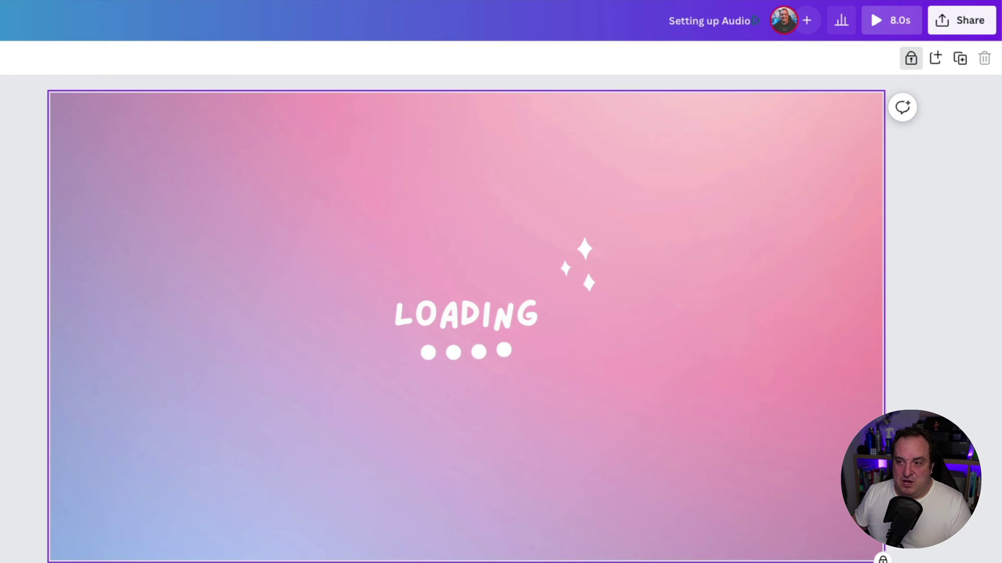
Step: Switch the first page's lock to 'Only allow replacing content' and scrub to a later forest-video frame
left_click(912, 60)
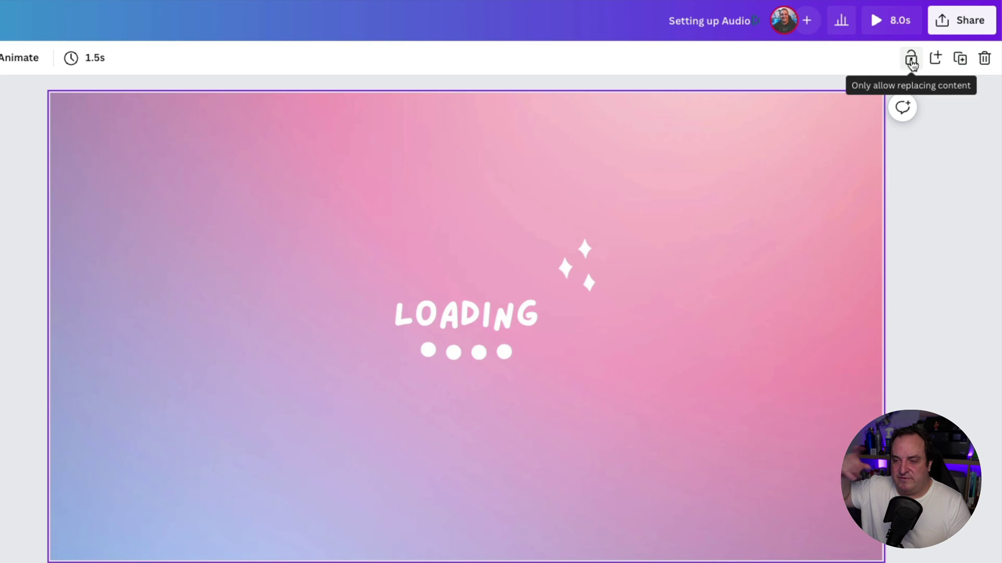
left_click(912, 61)
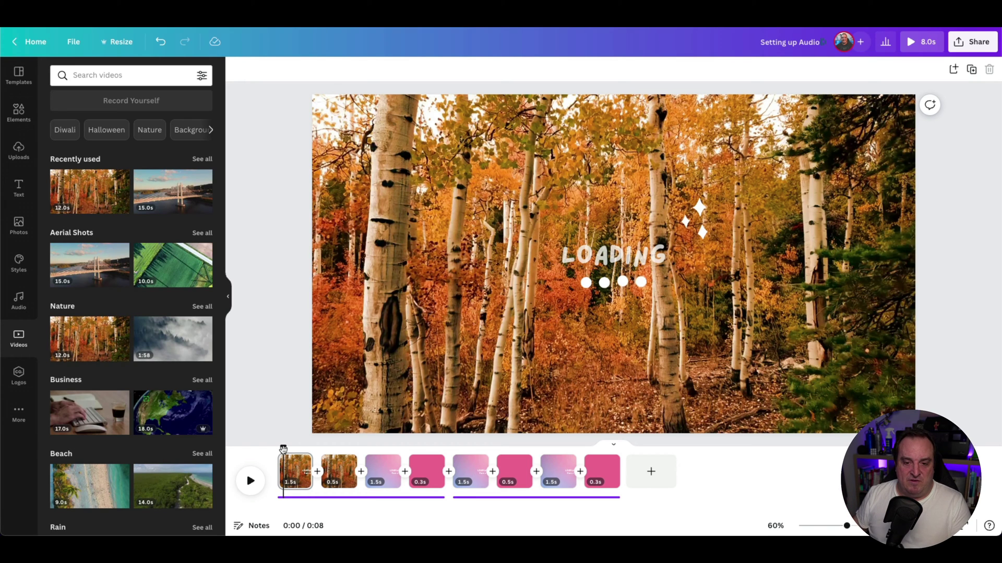
left_click_drag(282, 485, 289, 485)
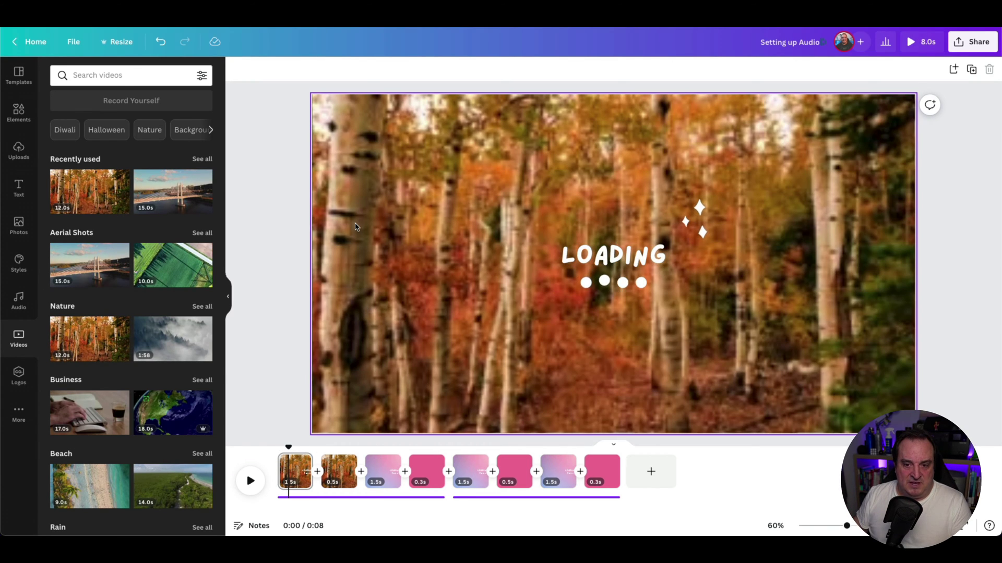
Step: Trim the 1.5s forest background clip to a later stretch of the footage
left_click(355, 227)
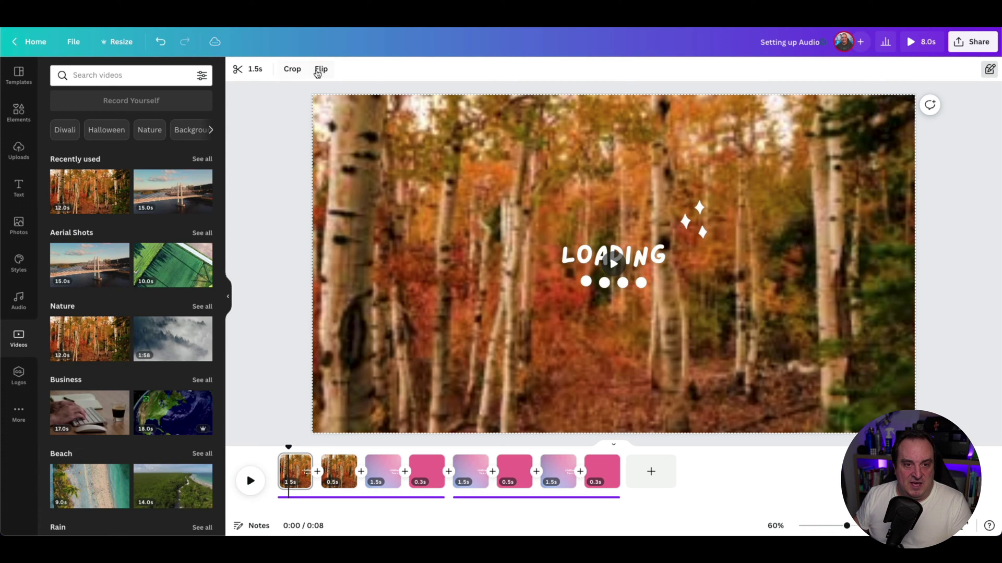
left_click(292, 70)
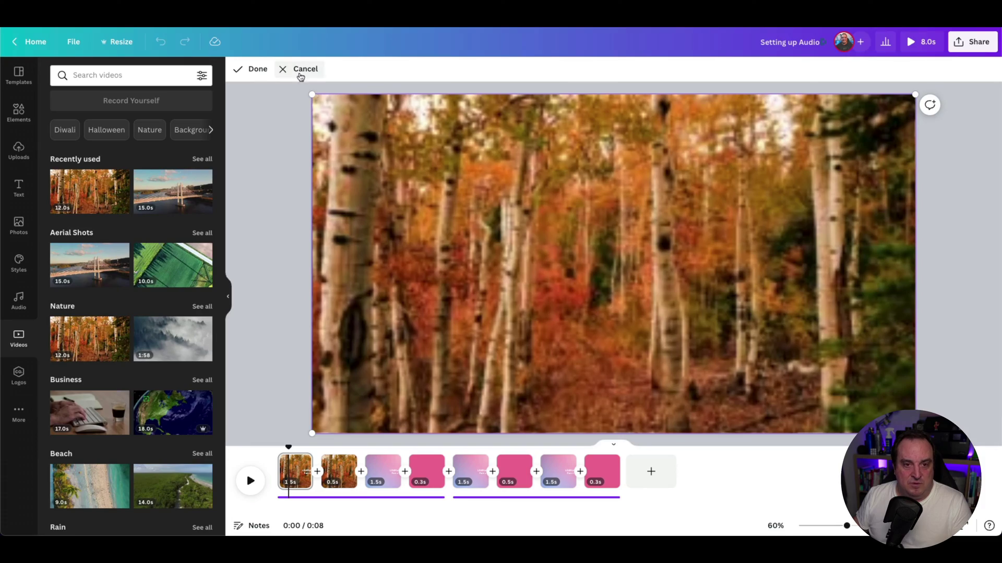
left_click(301, 75)
left_click(254, 69)
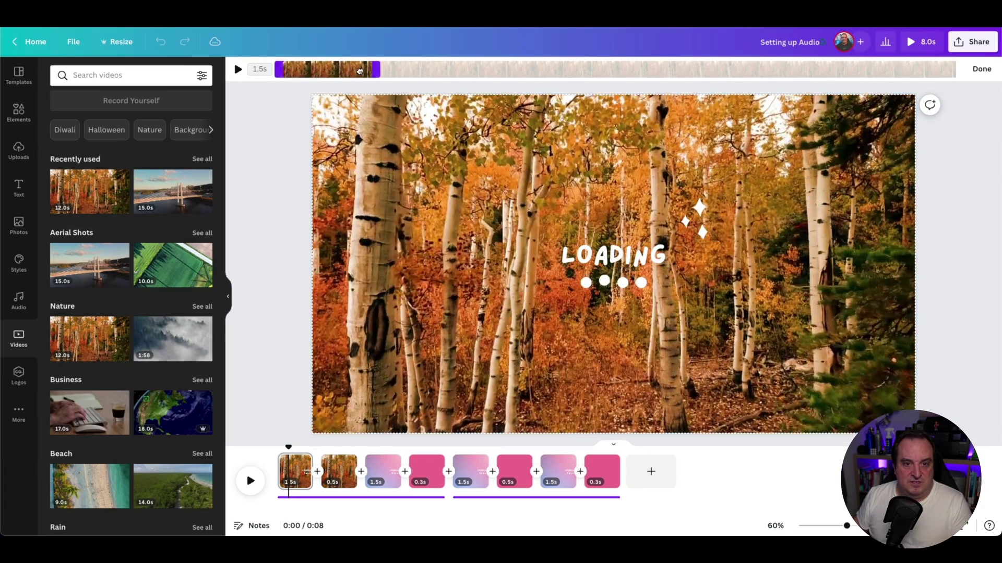
left_click_drag(359, 71, 673, 66)
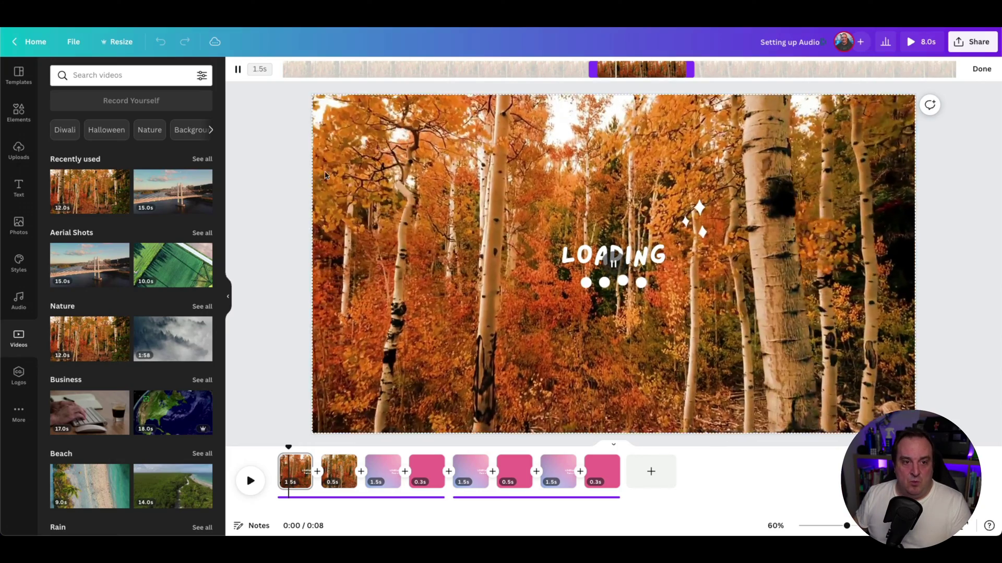
left_click(325, 176)
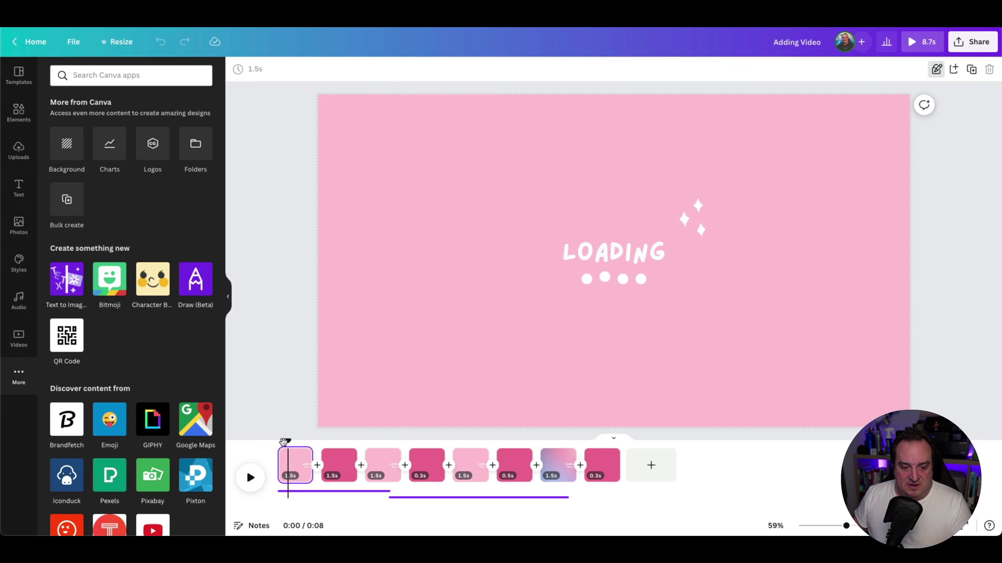
Step: Make the burger photo from Recently used the first page's background
left_click_drag(283, 442, 269, 424)
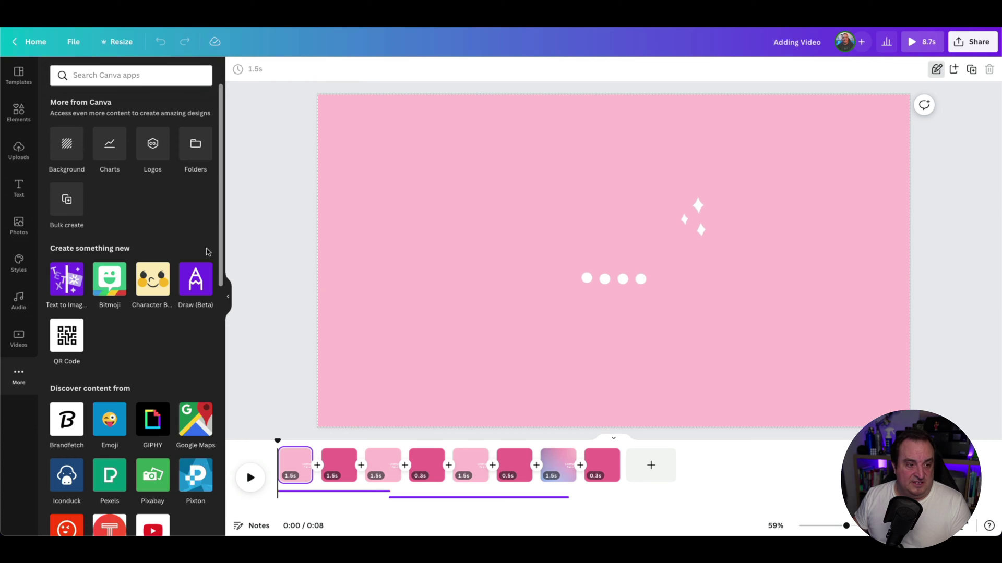
left_click(18, 226)
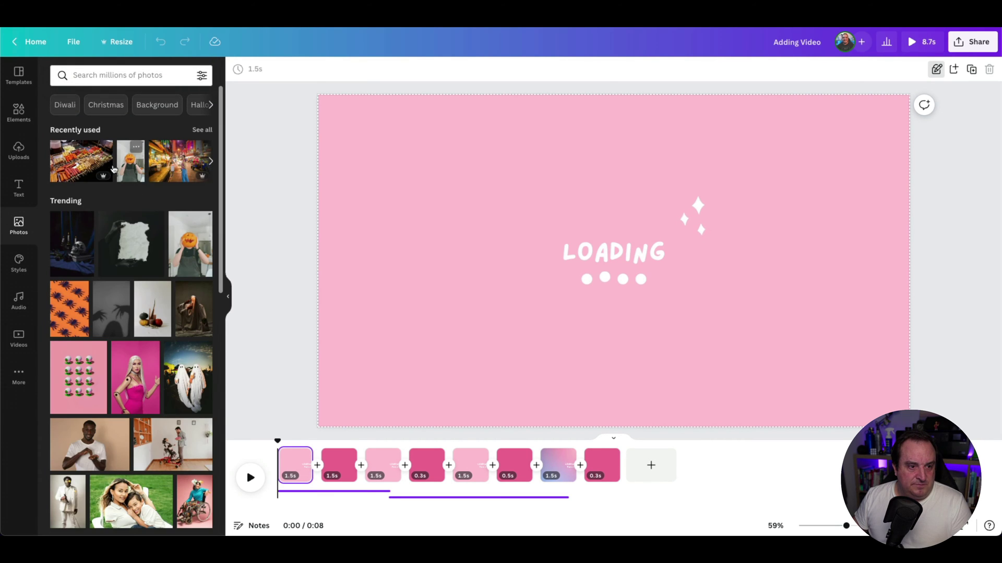
left_click(203, 130)
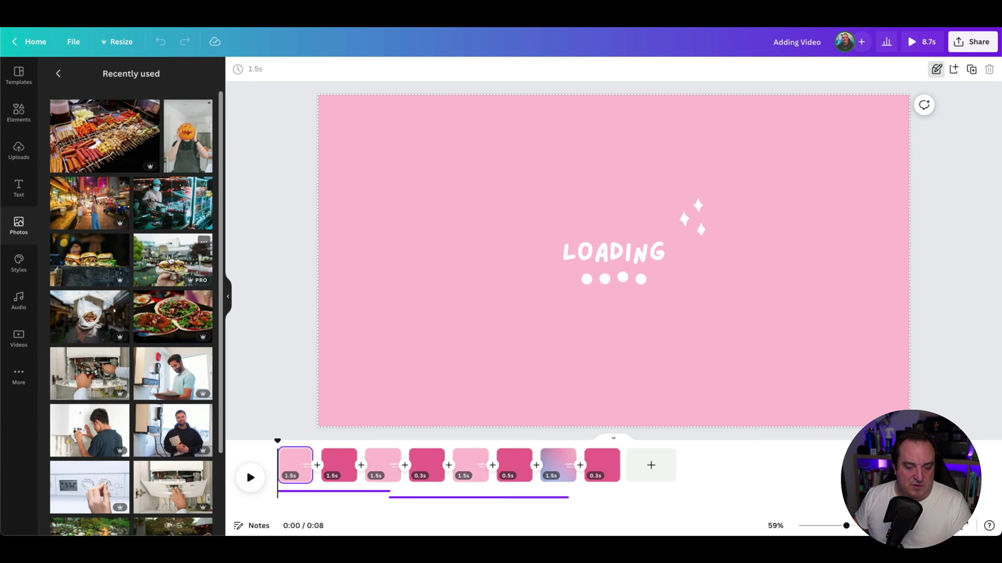
left_click_drag(169, 260, 355, 257)
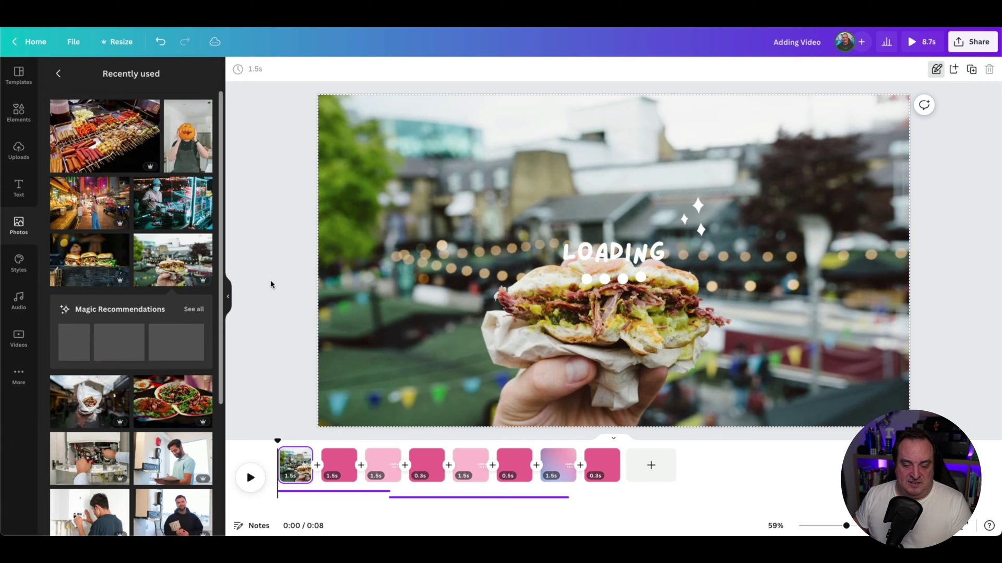
Step: Add the same burger photo as page 2's background, then reselect the first page
left_click(333, 469)
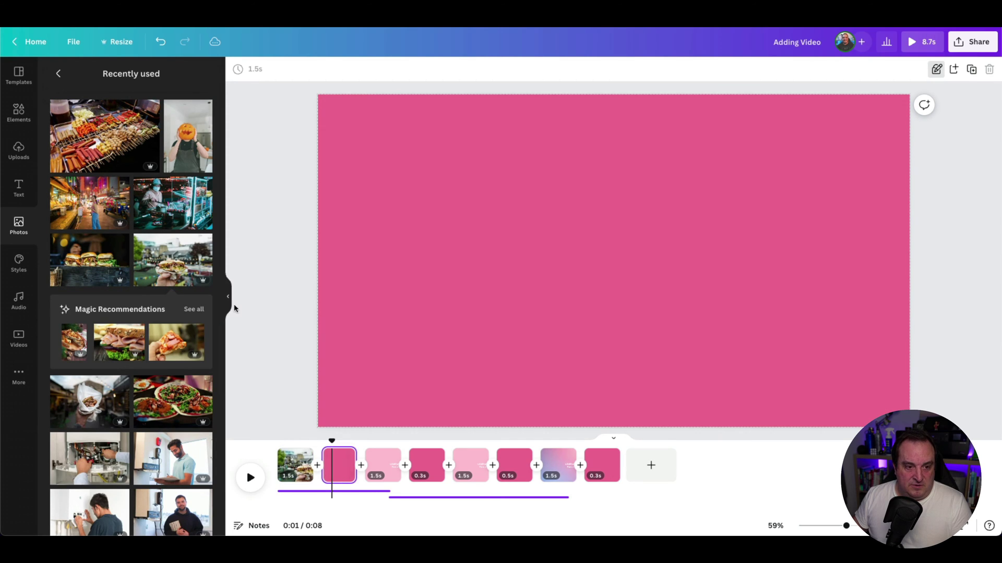
left_click_drag(160, 270, 326, 269)
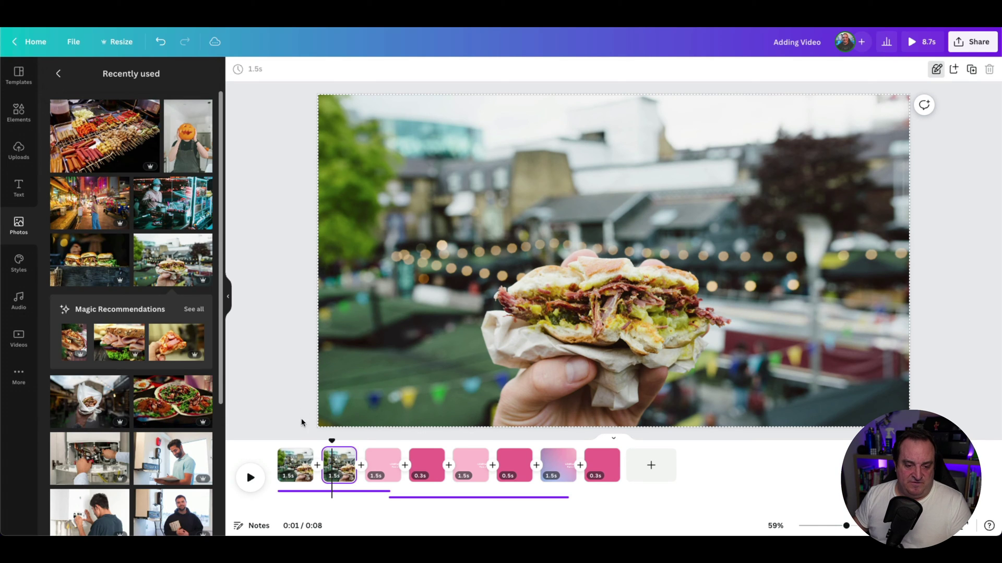
left_click(291, 462)
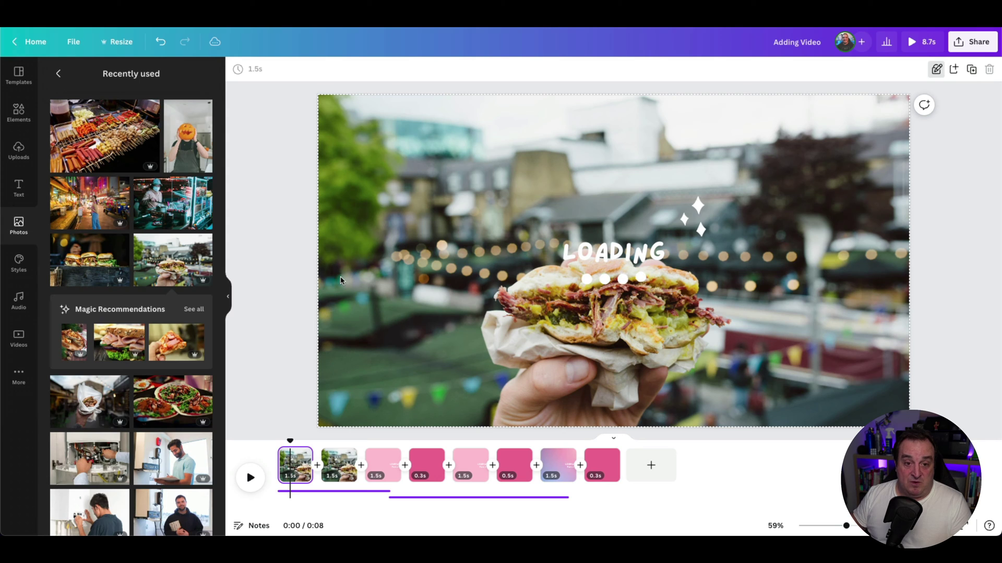
left_click(322, 287)
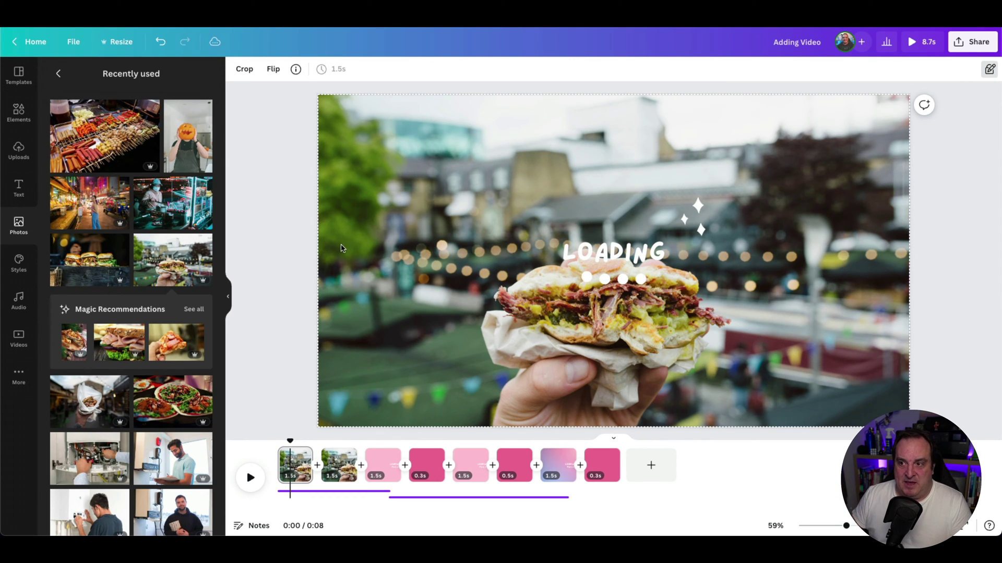
left_click(292, 467)
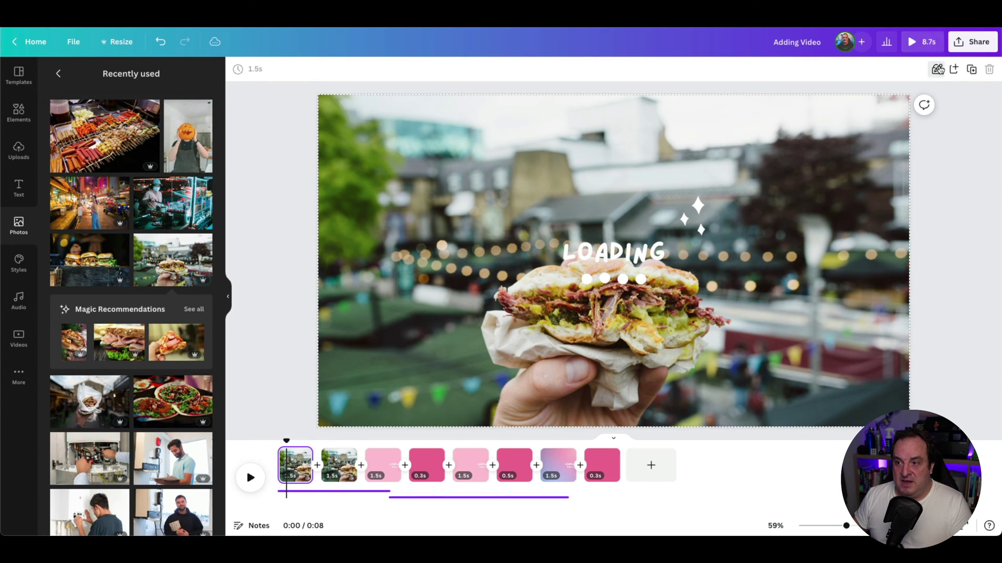
Step: Set the first page's burger photo saturation to -100 and lock the page
left_click(967, 171)
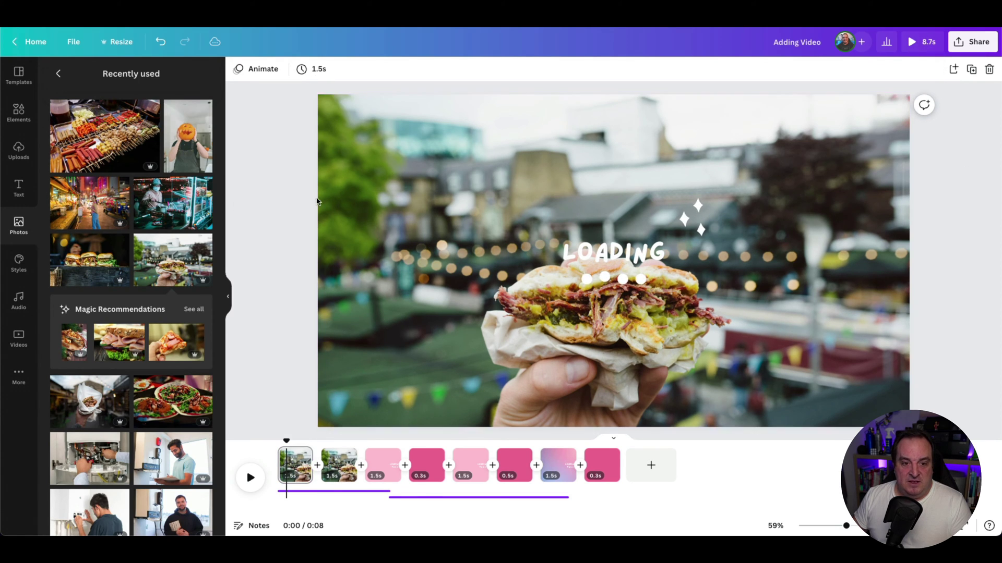
left_click(358, 198)
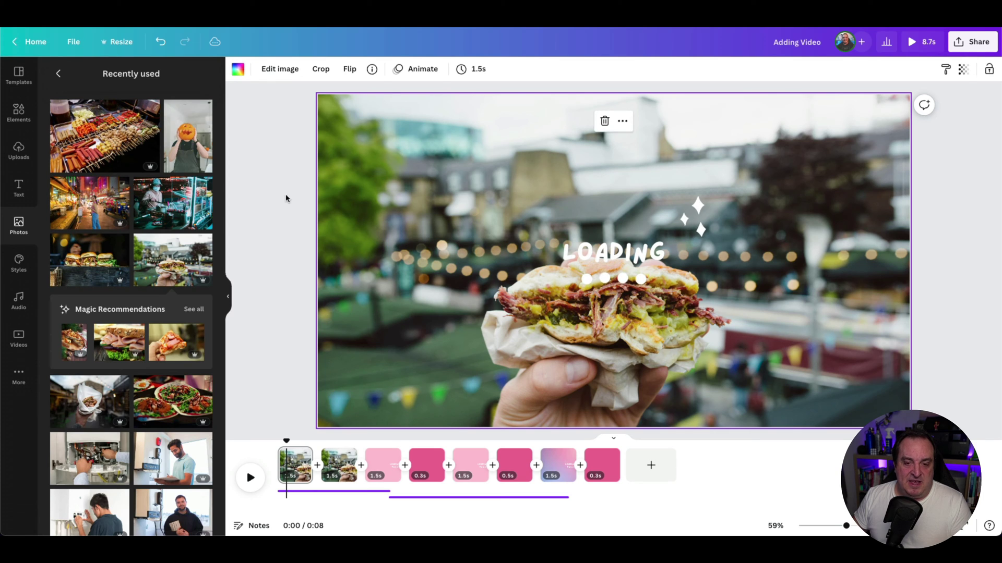
left_click(275, 76)
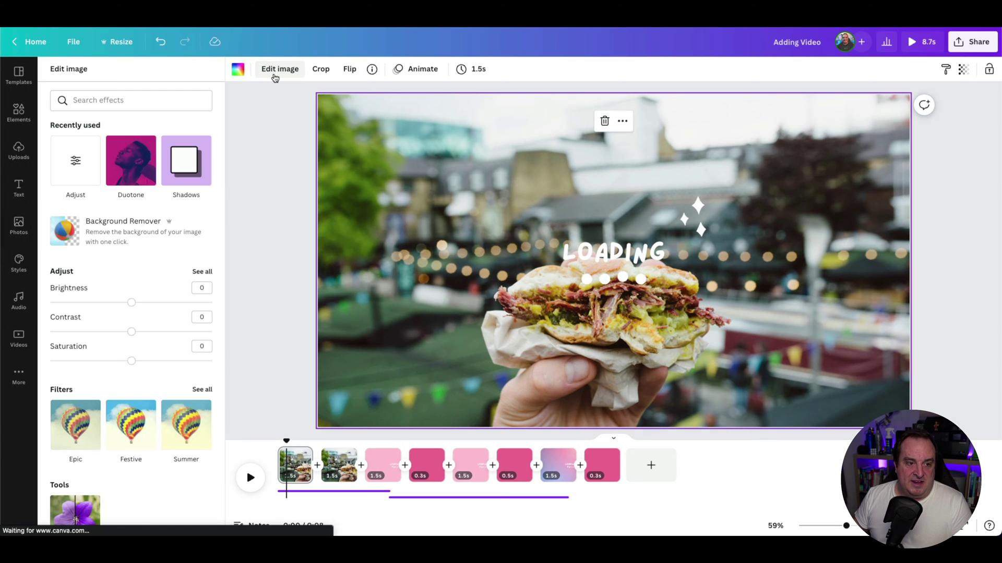
left_click_drag(131, 361, 27, 360)
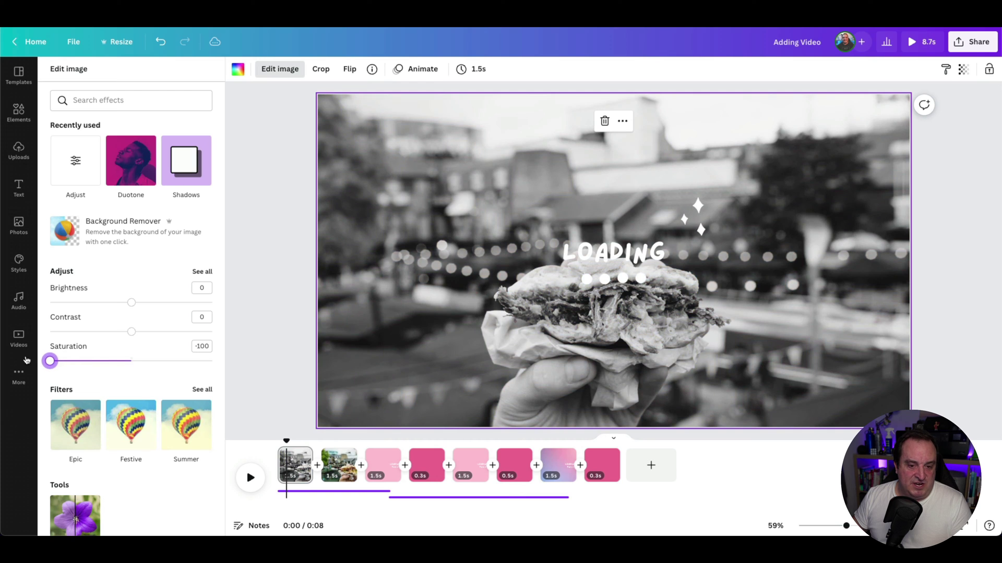
left_click(263, 330)
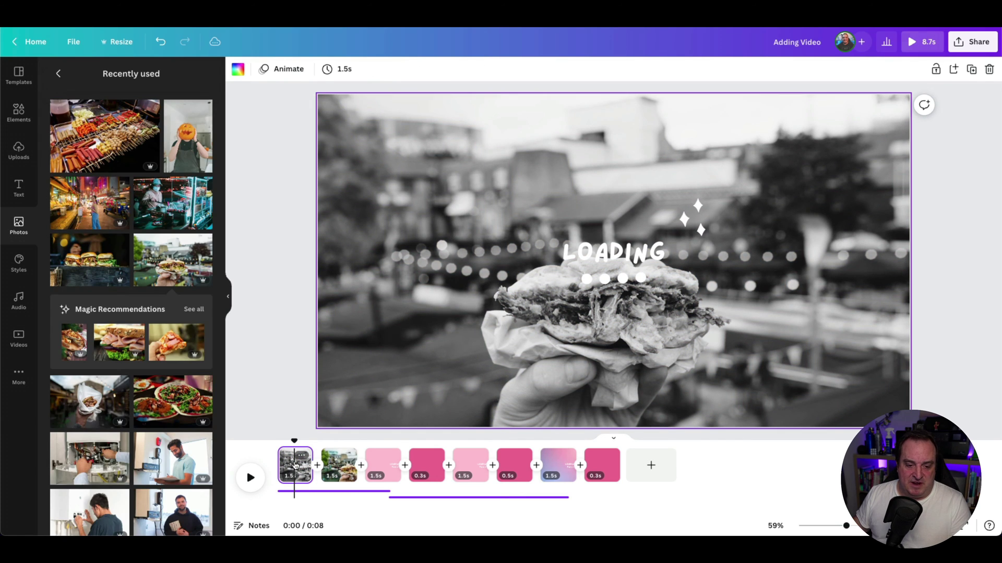
left_click(936, 70)
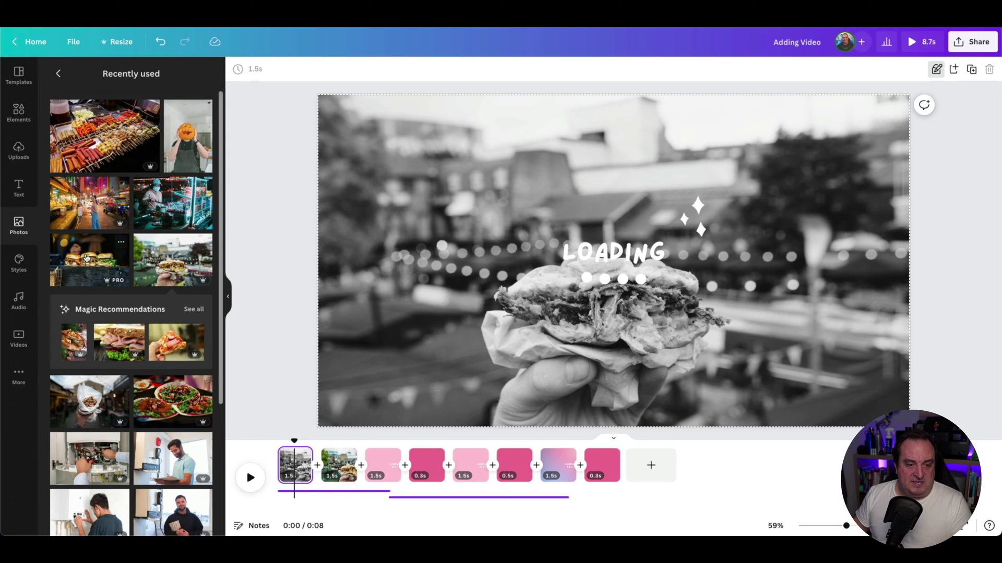
Step: Swap a burger photo into page 1 and the three-burgers photo into page 2, then preview
left_click_drag(87, 257, 323, 241)
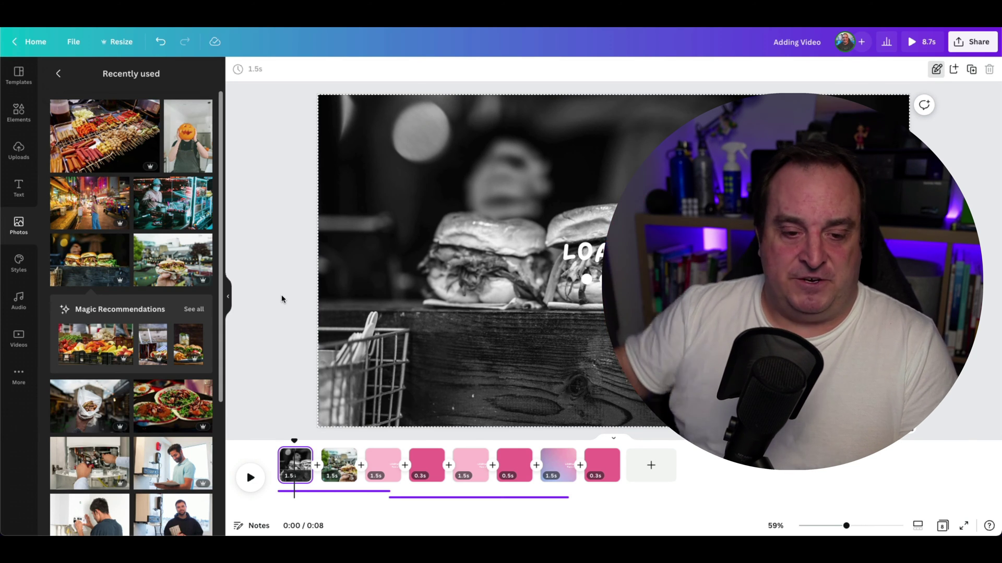
left_click(333, 468)
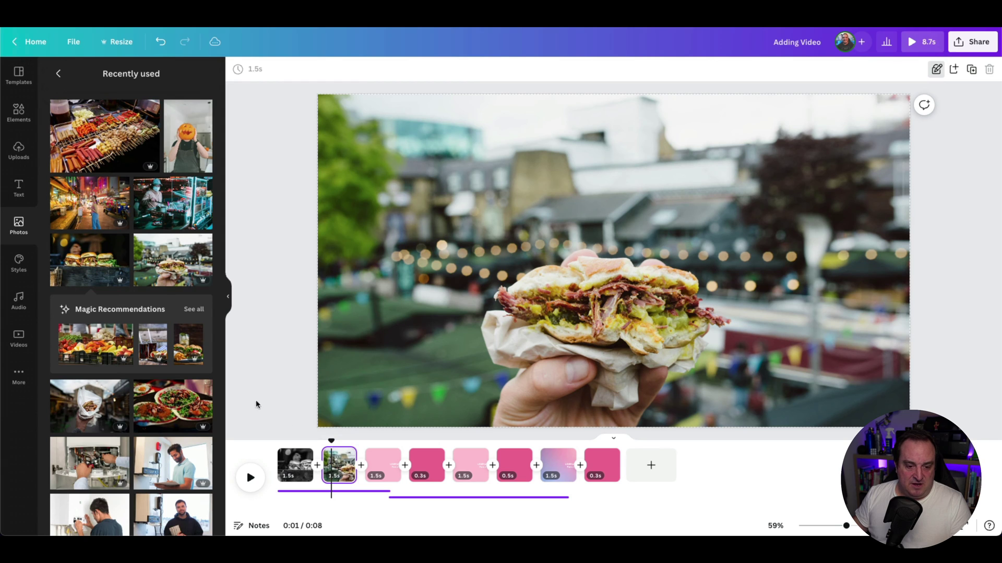
left_click_drag(89, 260, 336, 269)
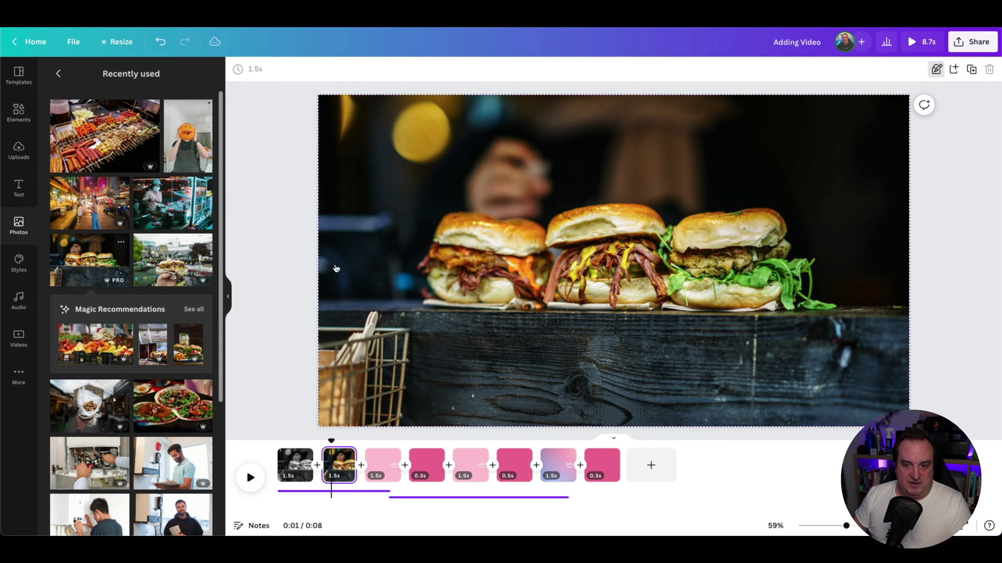
left_click(278, 447)
key("space")
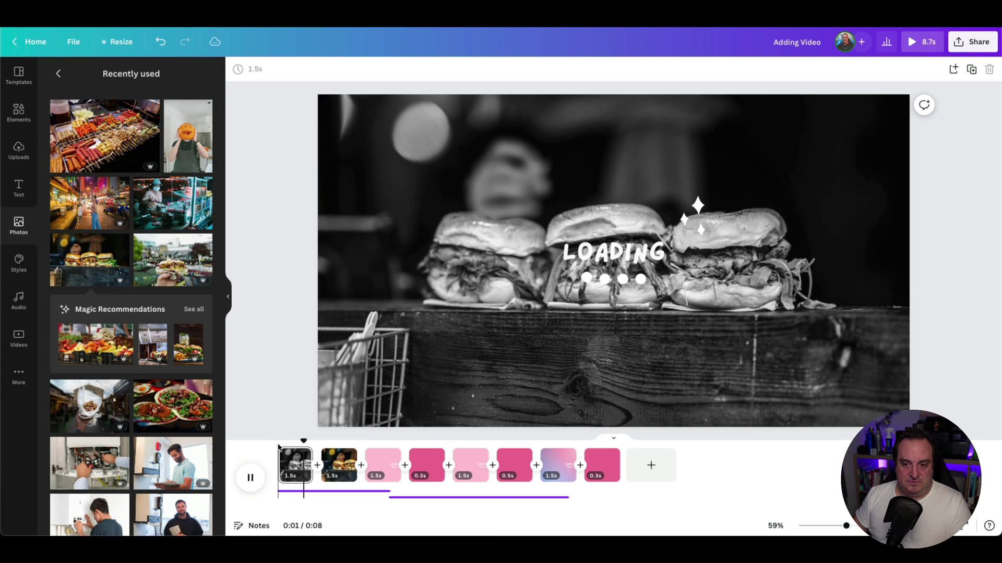
key("space")
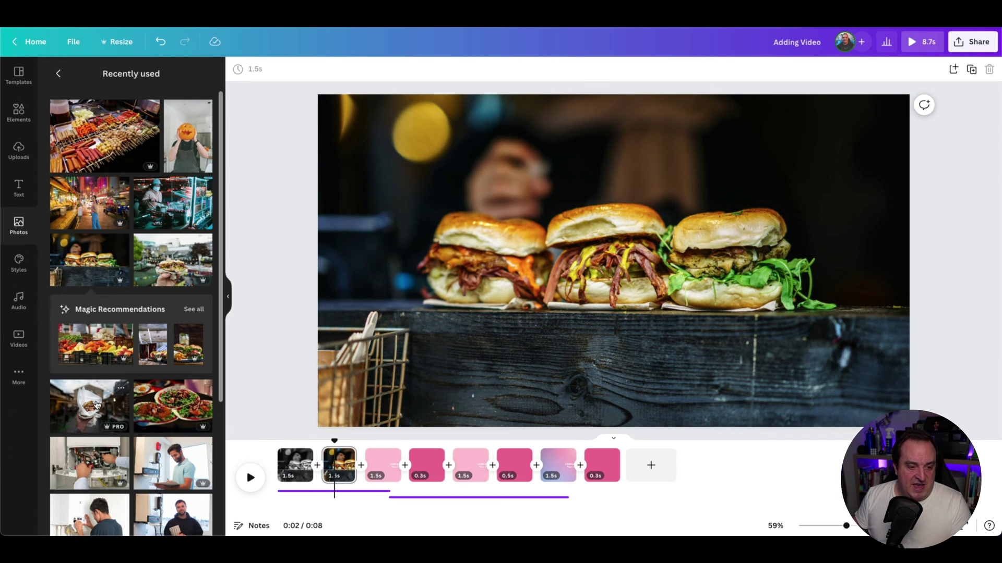
Step: Put the wrapped-food photo on pages 1 and 2 and replay from the start
left_click_drag(96, 405, 276, 444)
left_click(280, 449)
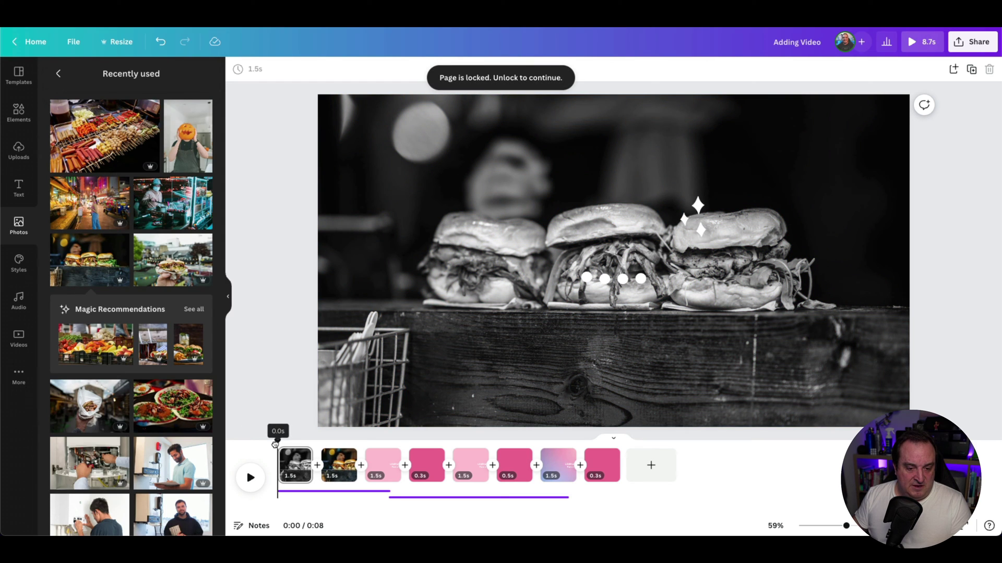
left_click(108, 408)
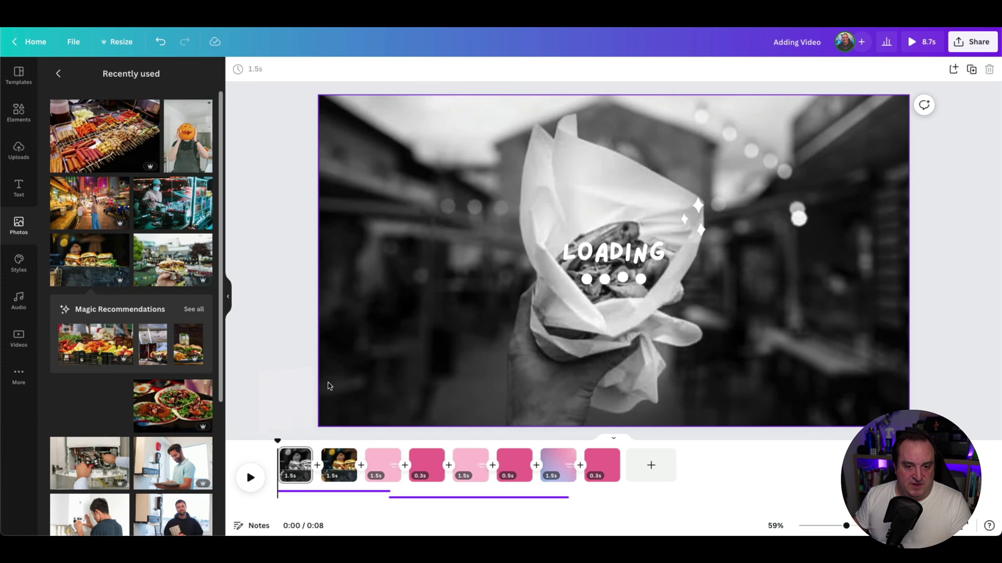
left_click(336, 469)
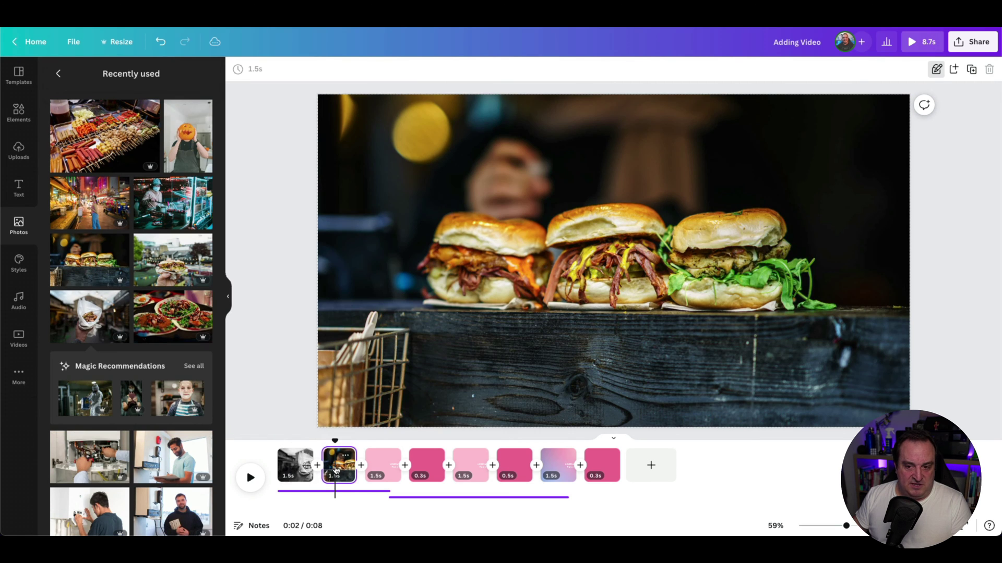
left_click_drag(110, 313, 326, 326)
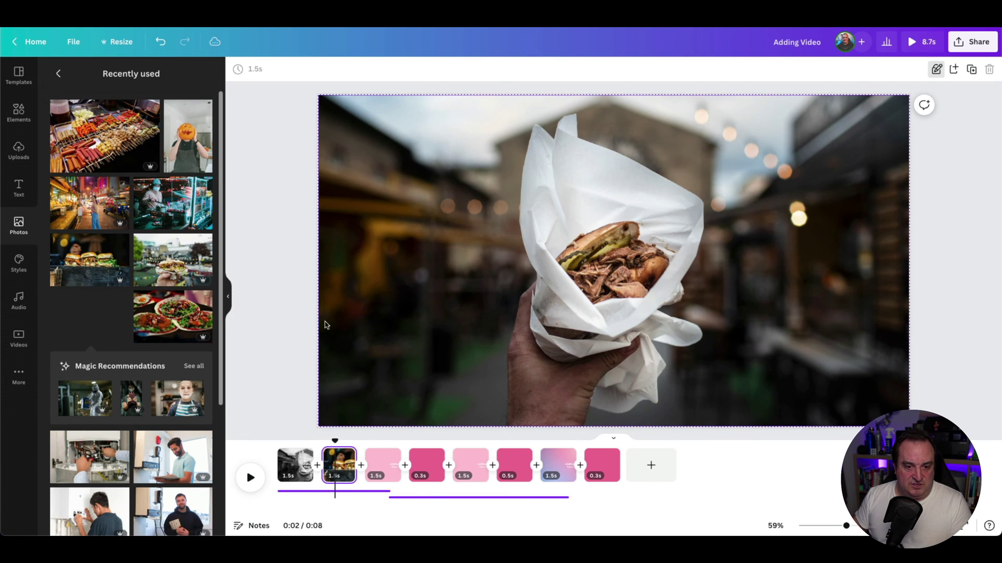
left_click(280, 442)
key("space")
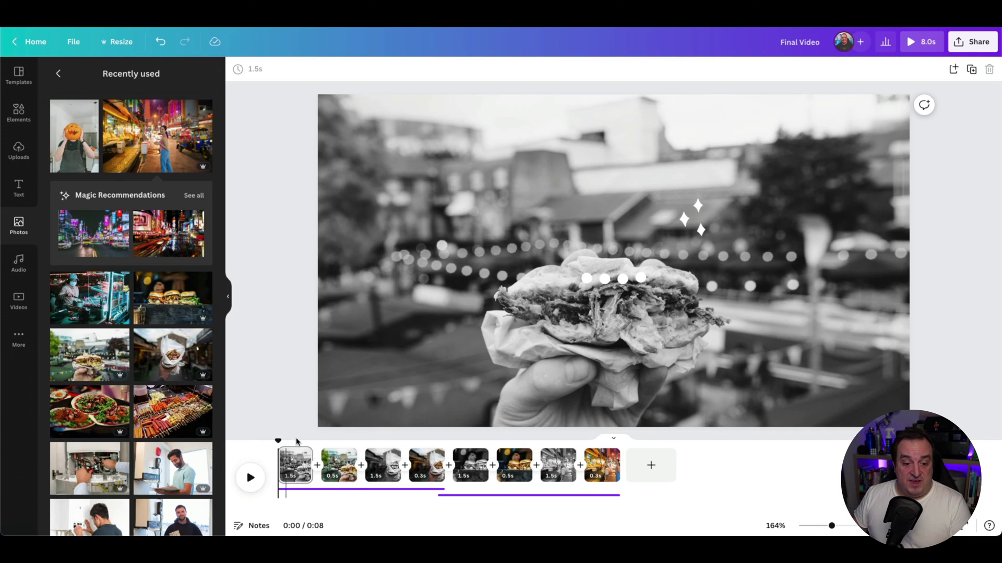
left_click(932, 43)
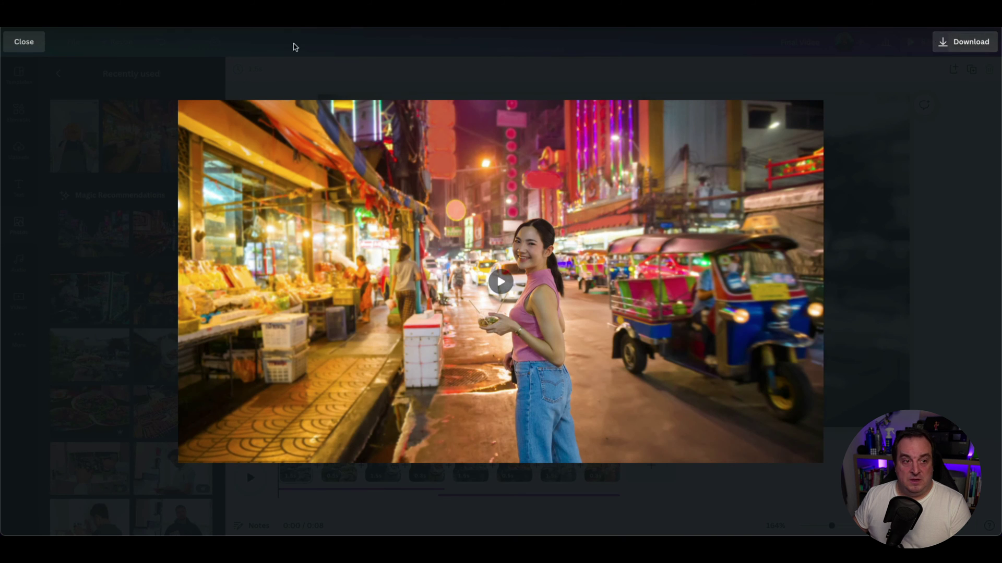
left_click(24, 42)
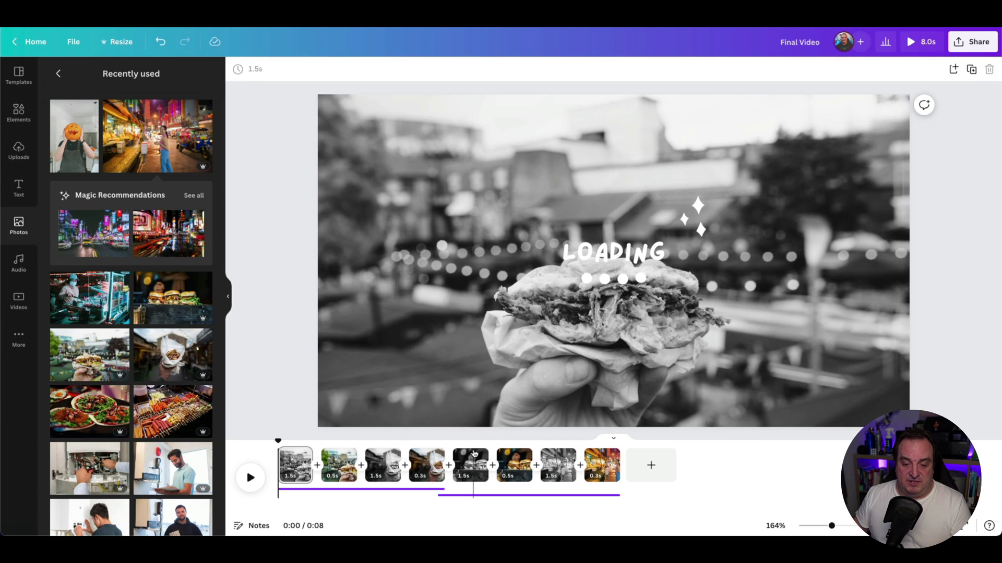
Step: Duplicate page 5 and the 0.5s burger page, moving both copies to the timeline's end
left_click(469, 472)
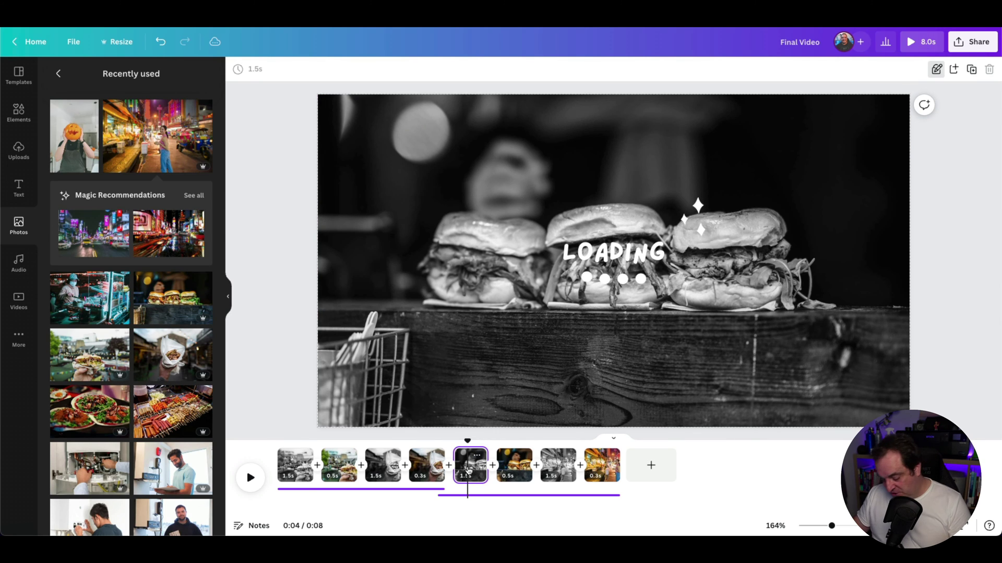
key("ctrl+d")
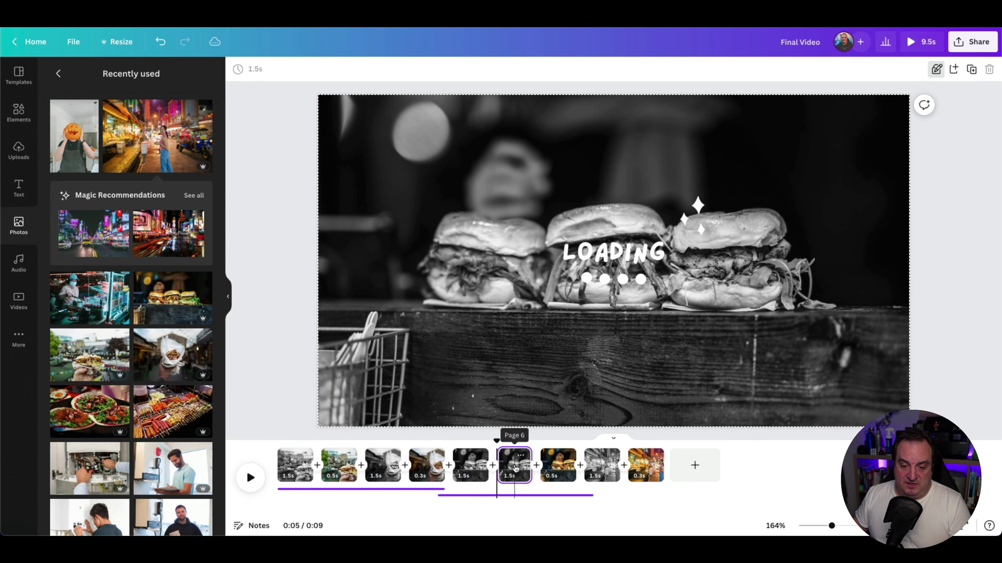
left_click_drag(514, 467, 670, 467)
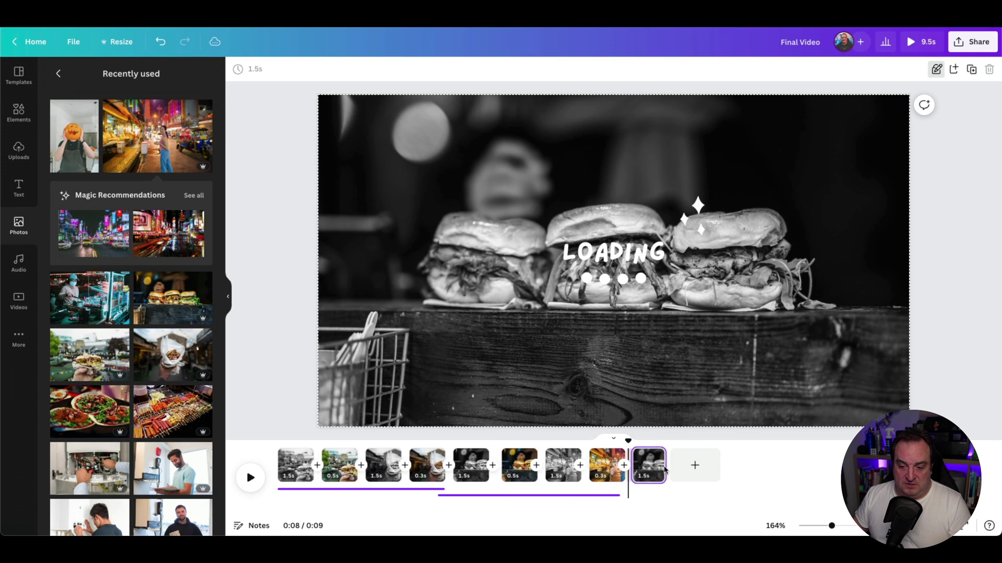
left_click(511, 466)
key("ctrl+d")
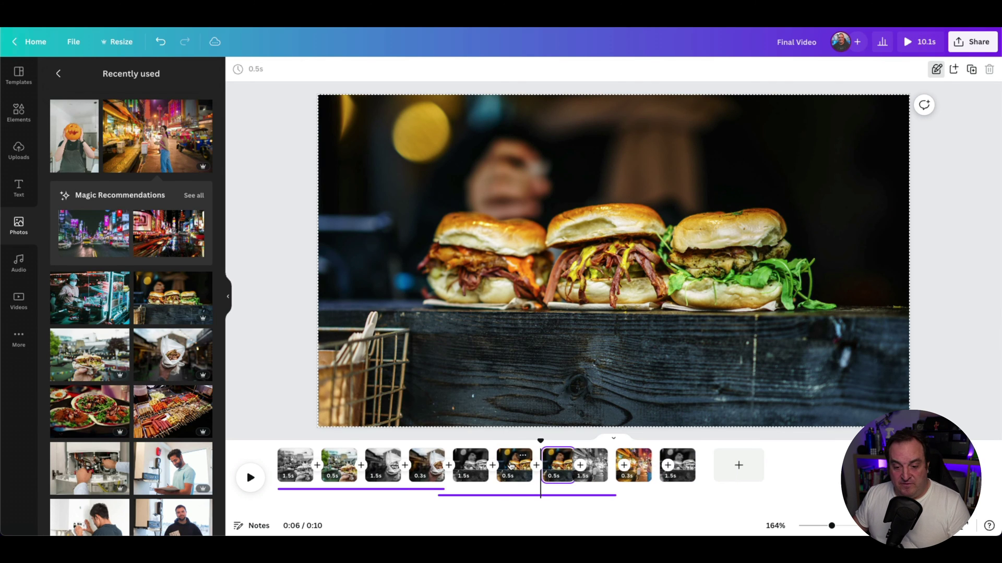
left_click_drag(564, 466, 694, 466)
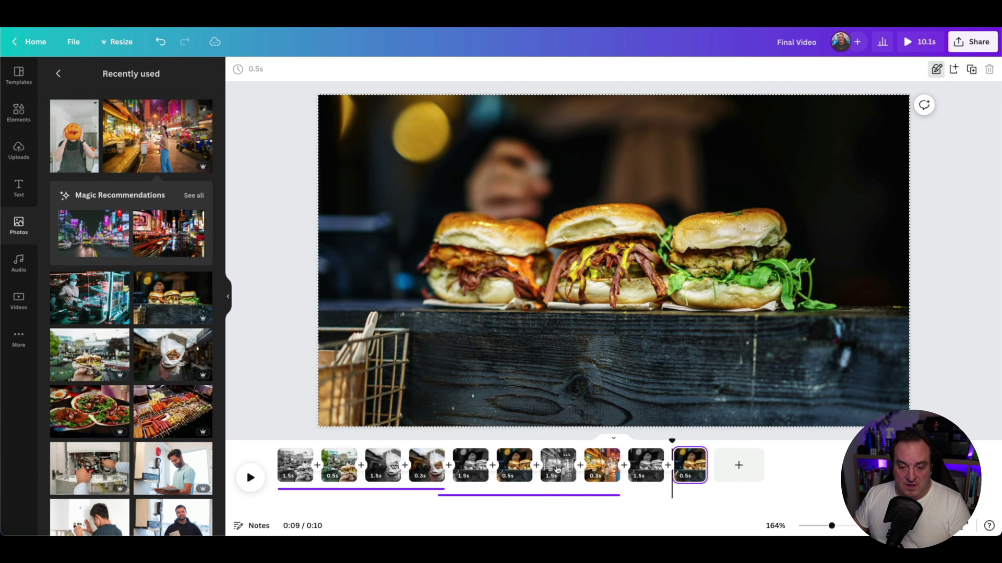
Step: Duplicate the street page and the 0.3s page, moving both copies to the timeline's end
left_click(561, 466)
key("ctrl+d")
left_click_drag(600, 466, 757, 466)
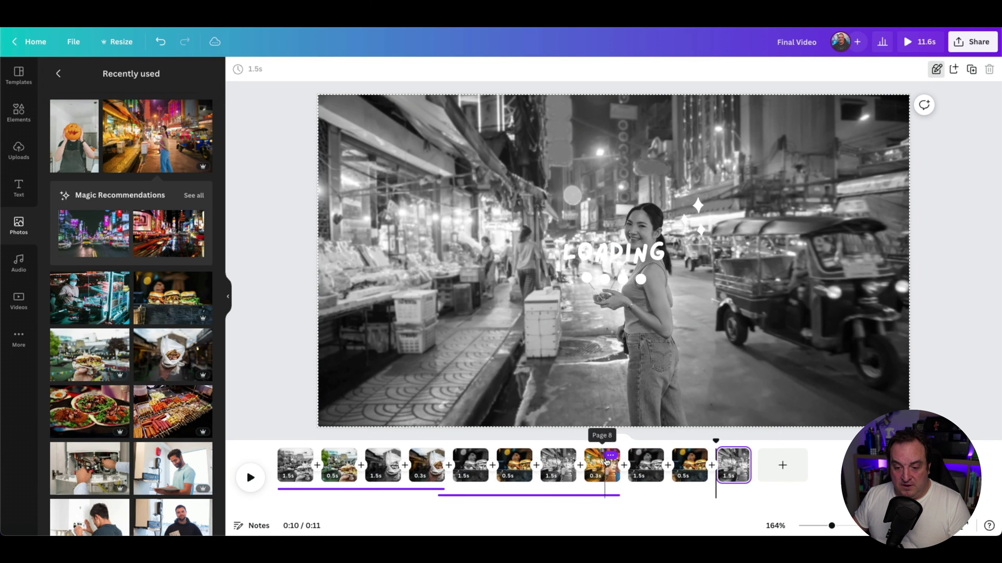
right_click(602, 466)
key("super+d")
left_click(652, 98)
left_click(600, 466)
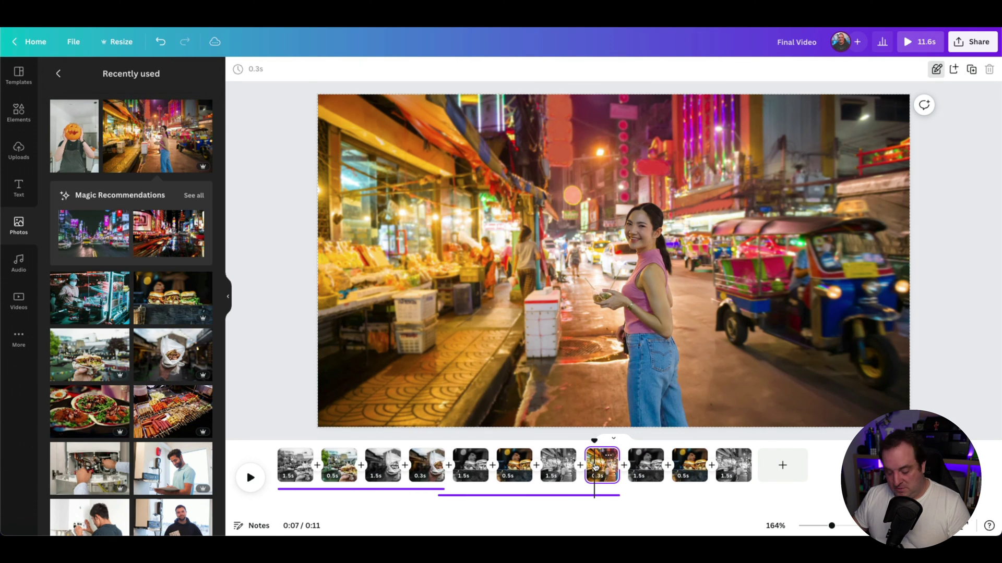
key("ctrl+d")
left_click_drag(646, 466, 777, 466)
Step: Move the lower 4 s audio clip onto the middle track, starting at about 7.9 s
left_click(570, 495)
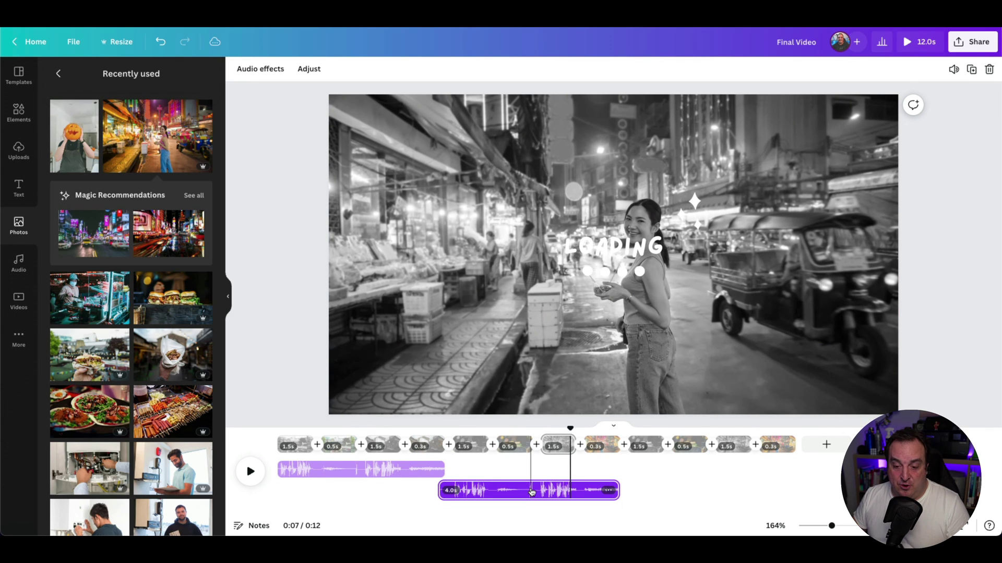
left_click_drag(529, 494, 718, 487)
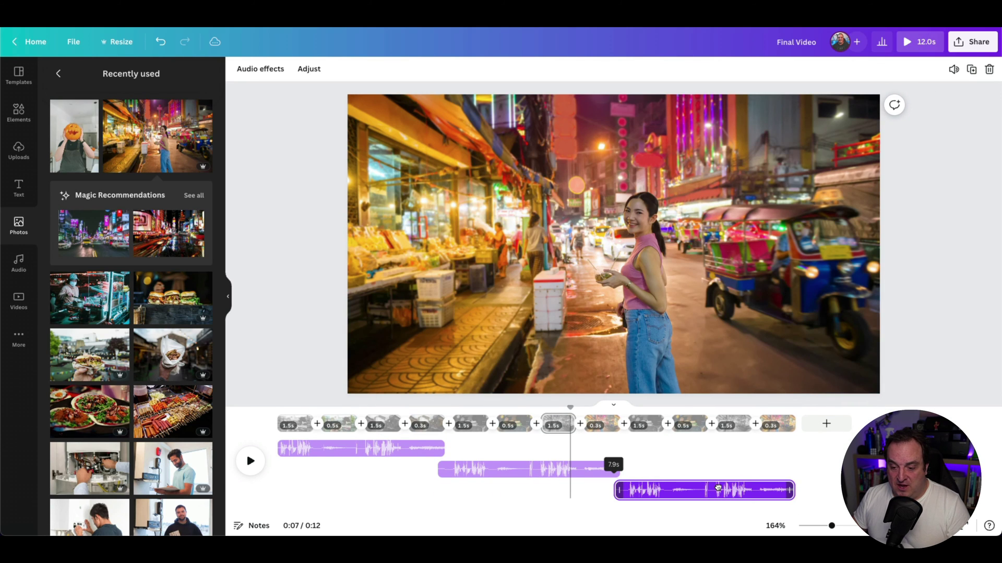
left_click_drag(687, 449, 682, 487)
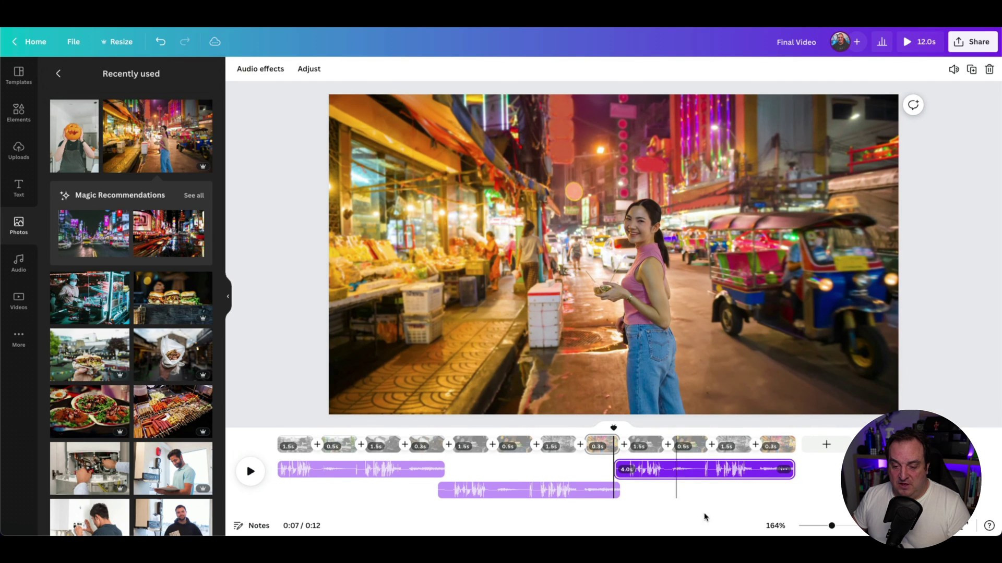
left_click(646, 446)
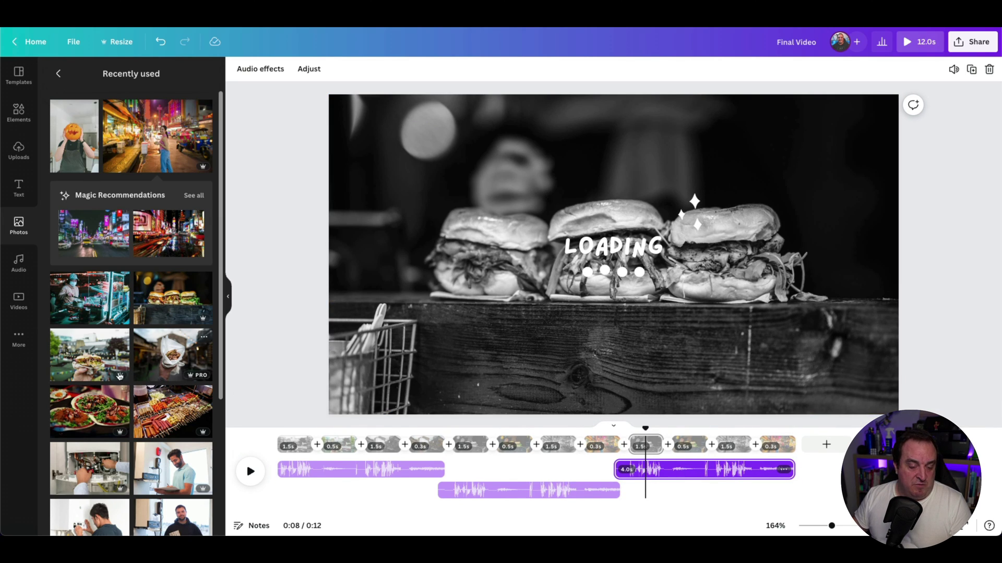